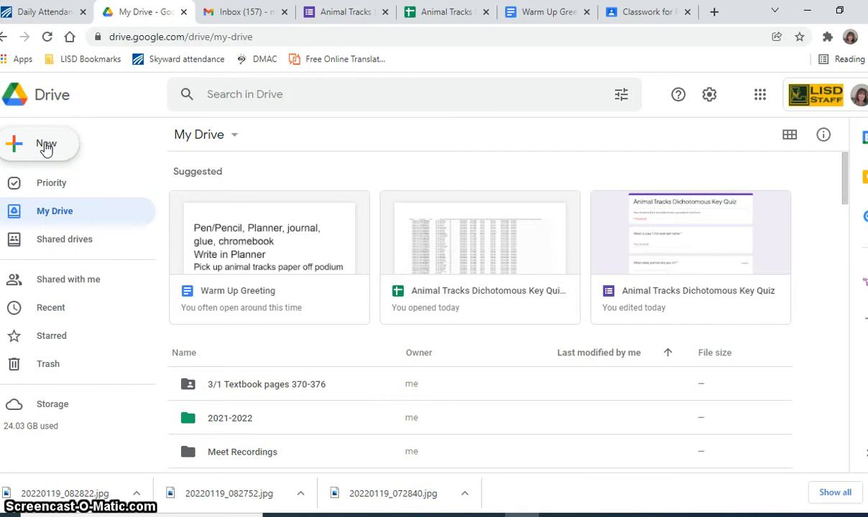
Create a new blank quiz in Google Forms from My Drive
click(46, 147)
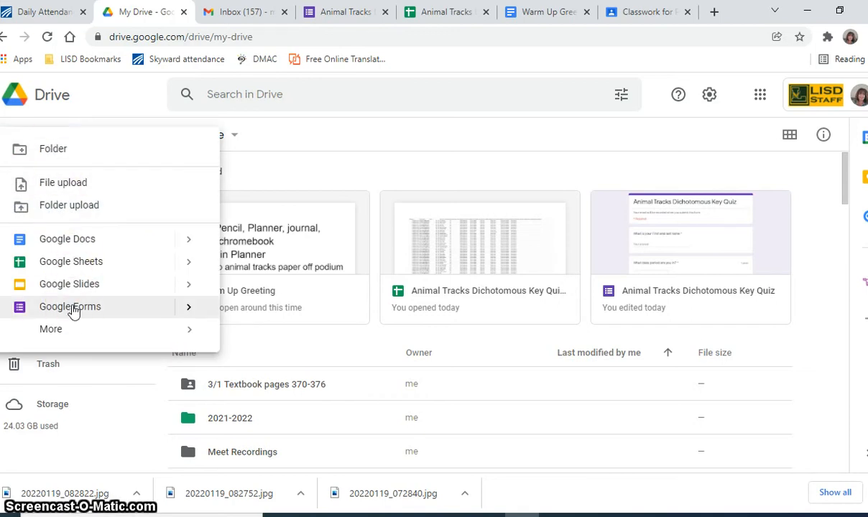
click(190, 313)
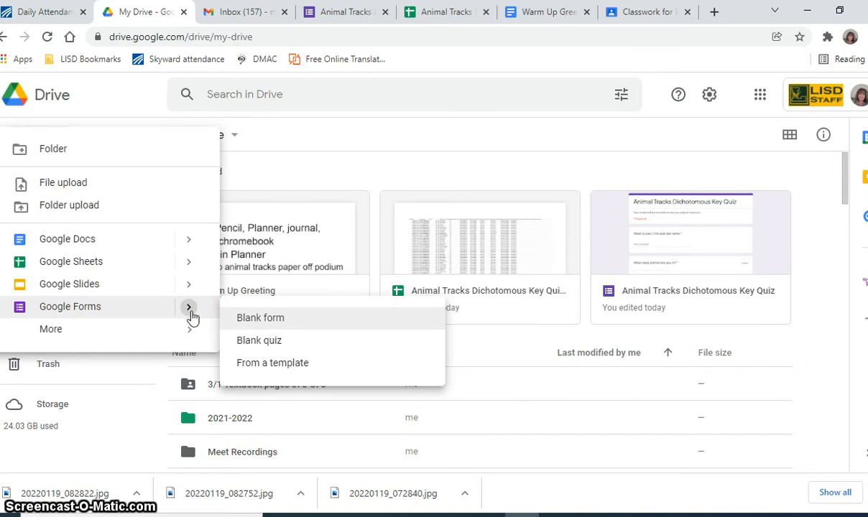
click(258, 347)
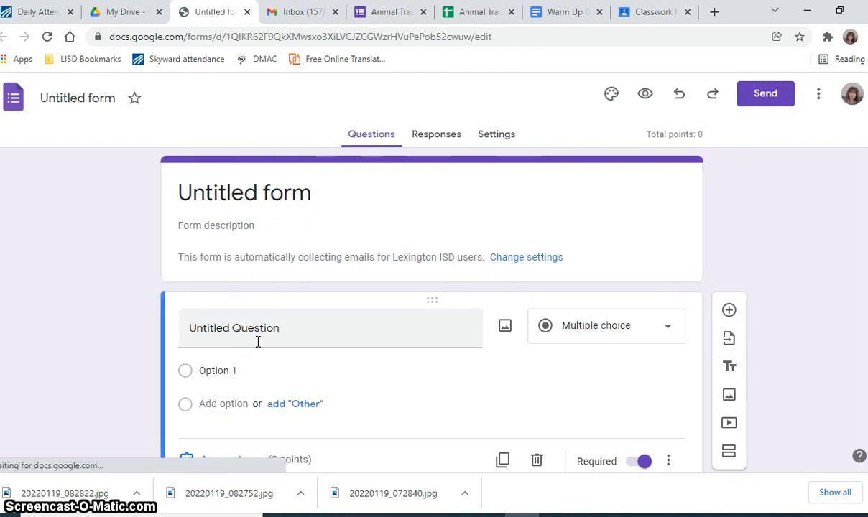
Rename the untitled form file as "Down's Syndrome Quiz"
click(114, 101)
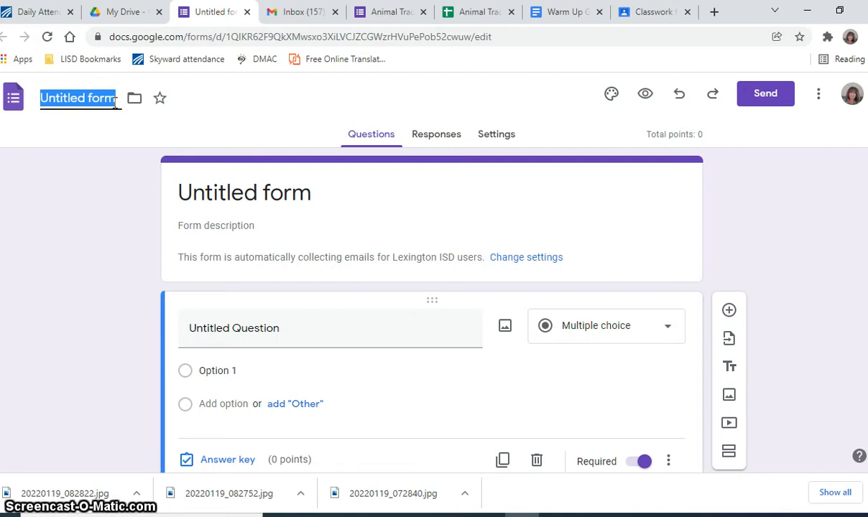
text(D)
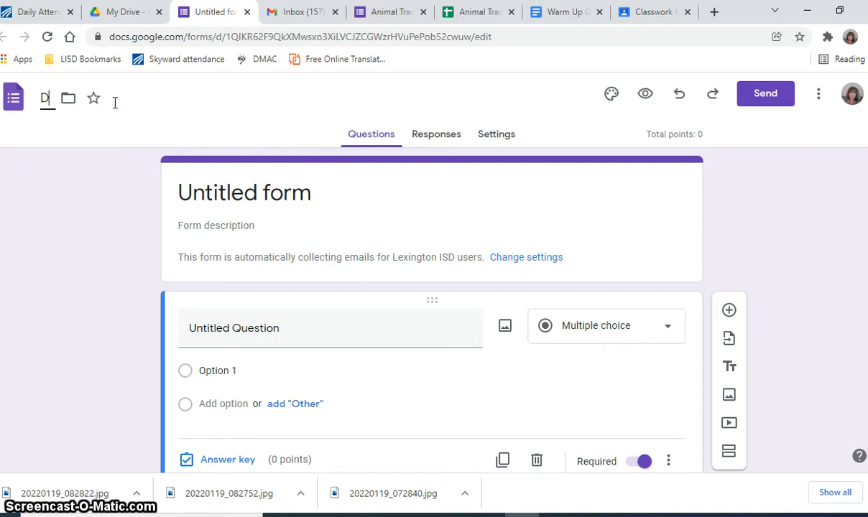
text(own's)
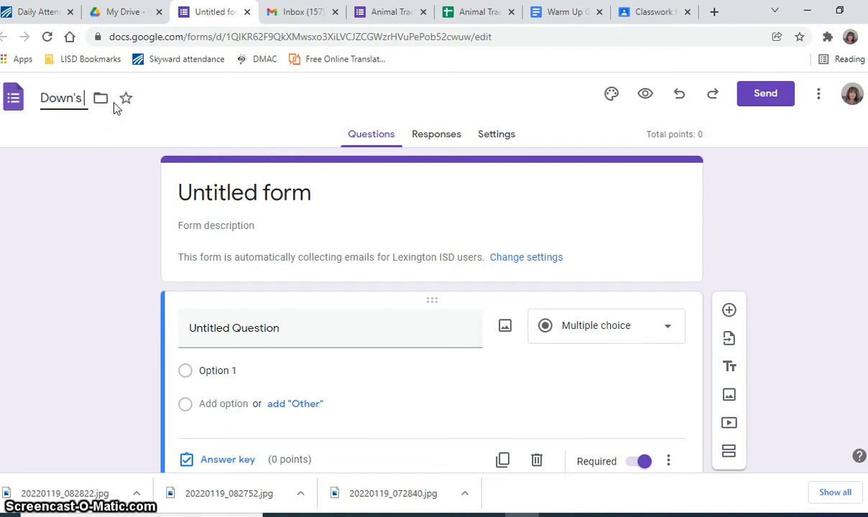
text( Syndrom)
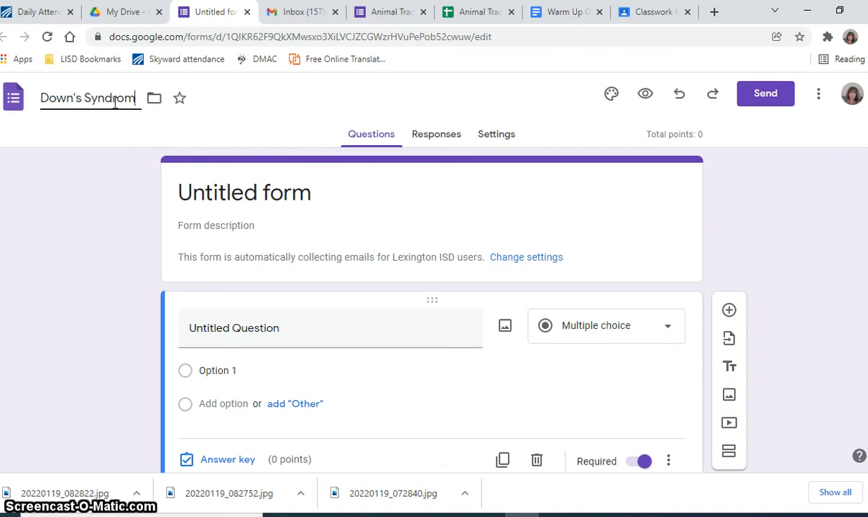
text(e Quiz)
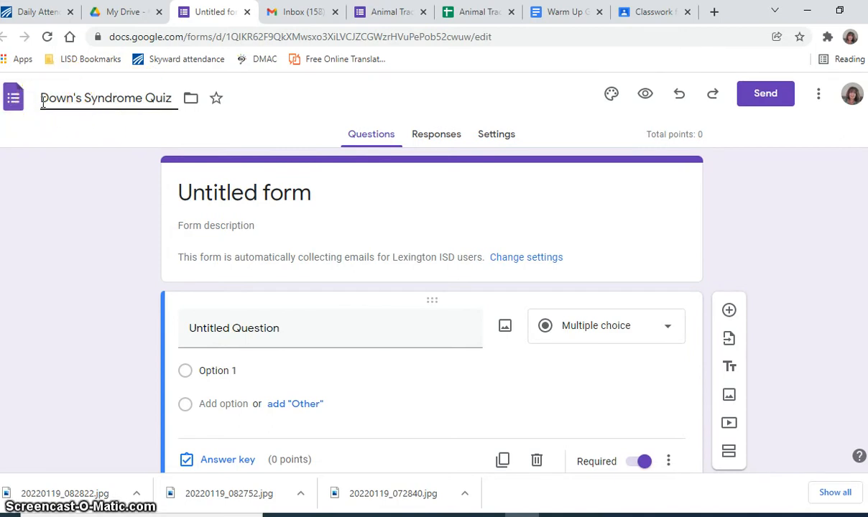
Replace "Down's Syndrome" in the file name with "Birth Defect Name" and apply the new name to the form's title heading
drag(42, 102, 143, 106)
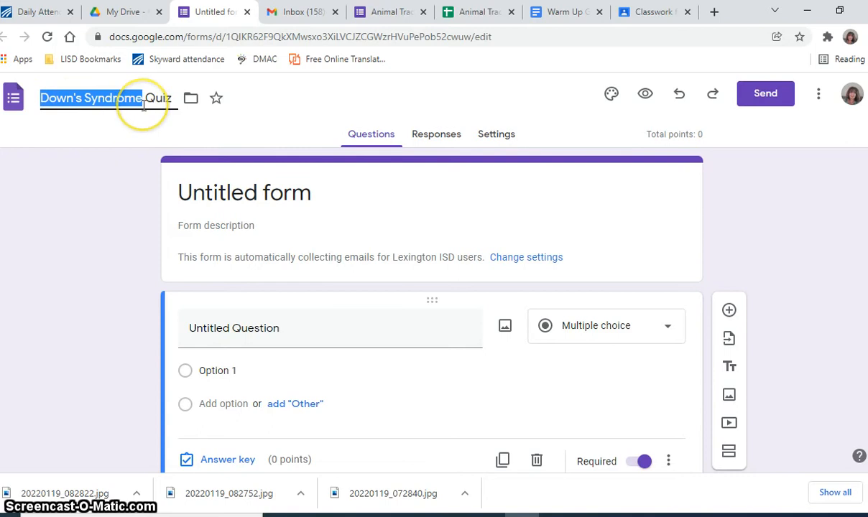
text(Birth d)
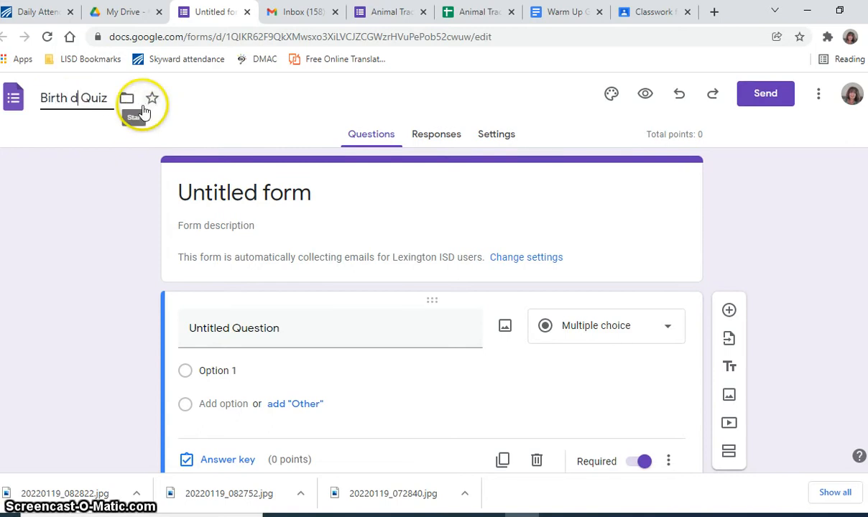
key(BackSpace)
text(Defec)
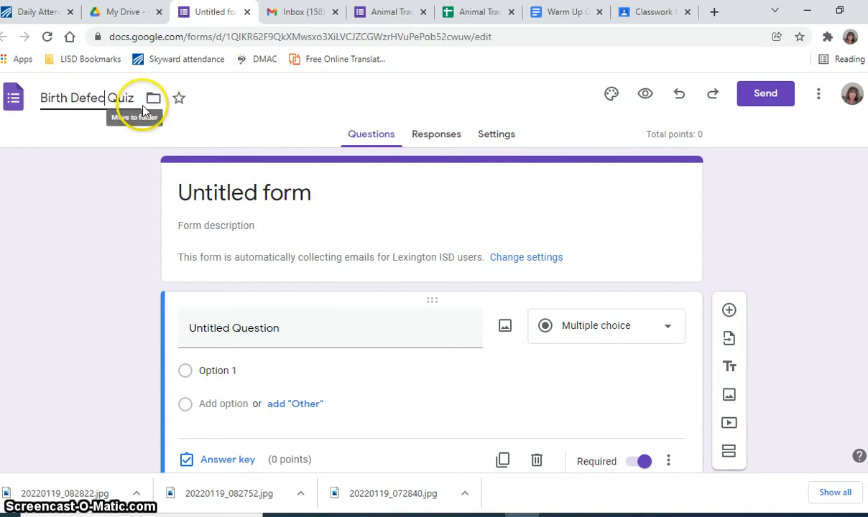
text(t Name)
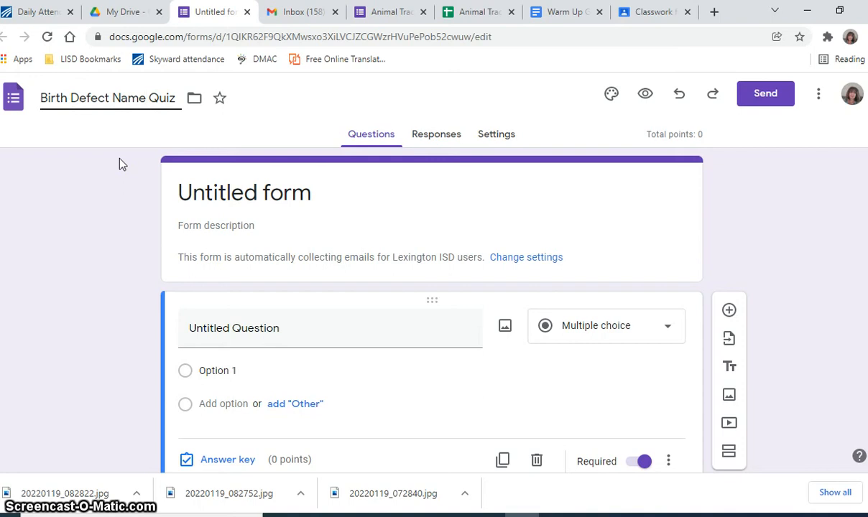
click(235, 192)
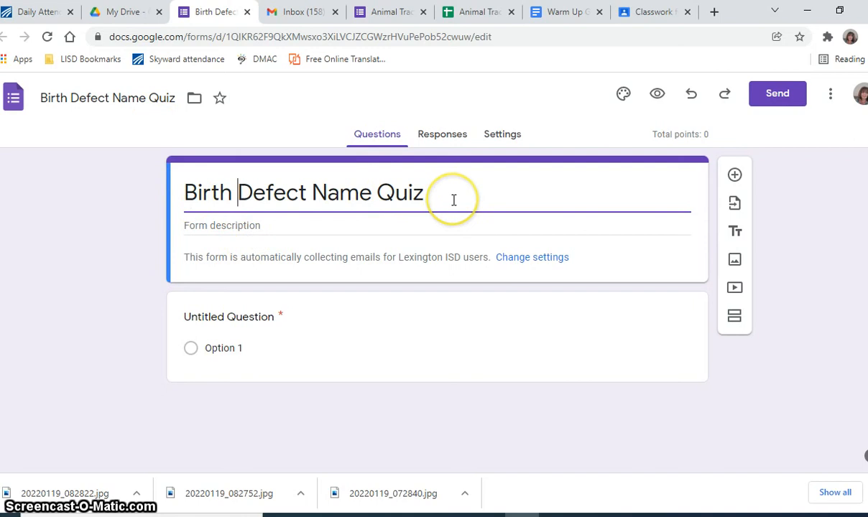
Make the first question a short answer question reading "What is your first and last name?"
click(322, 342)
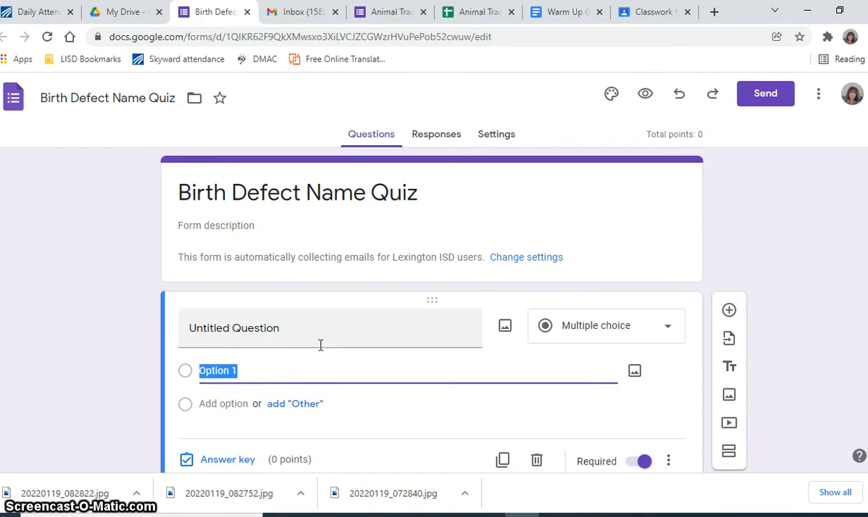
click(304, 327)
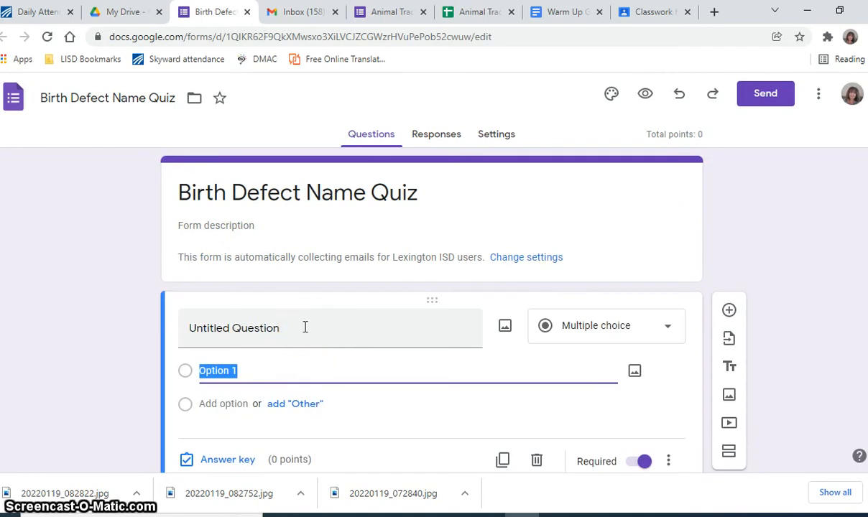
click(598, 338)
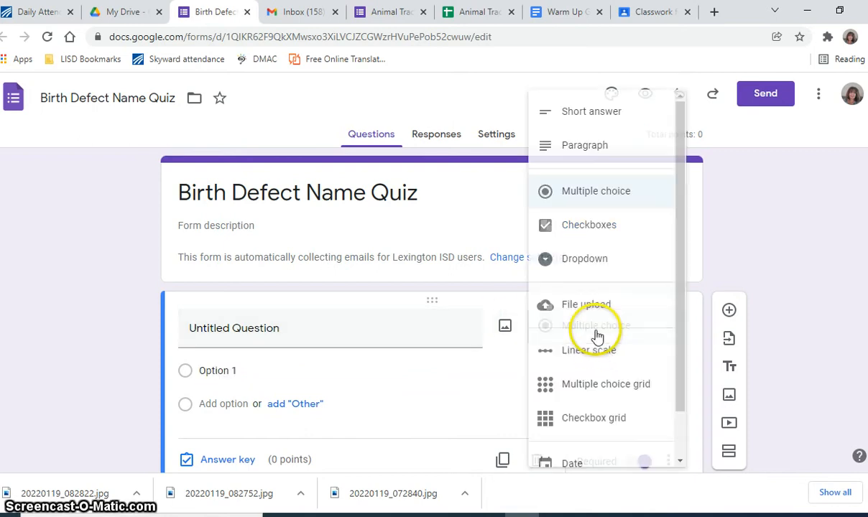
click(609, 115)
click(214, 332)
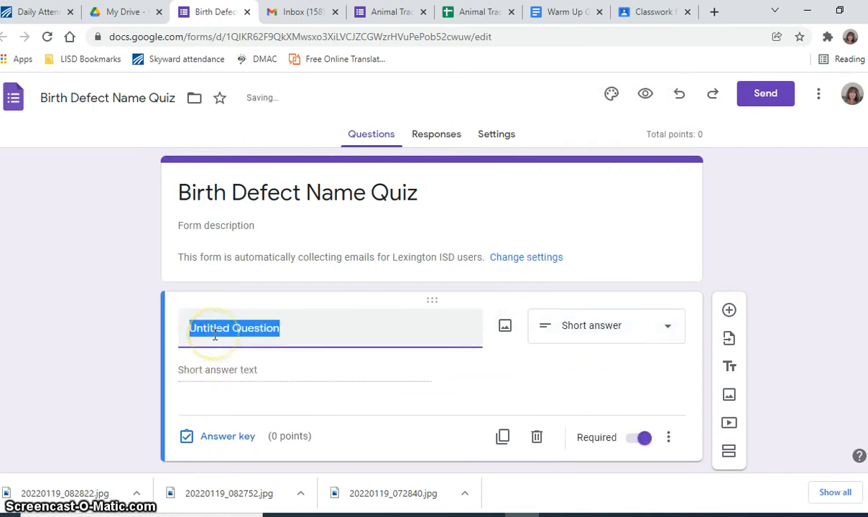
text(What is your first and l)
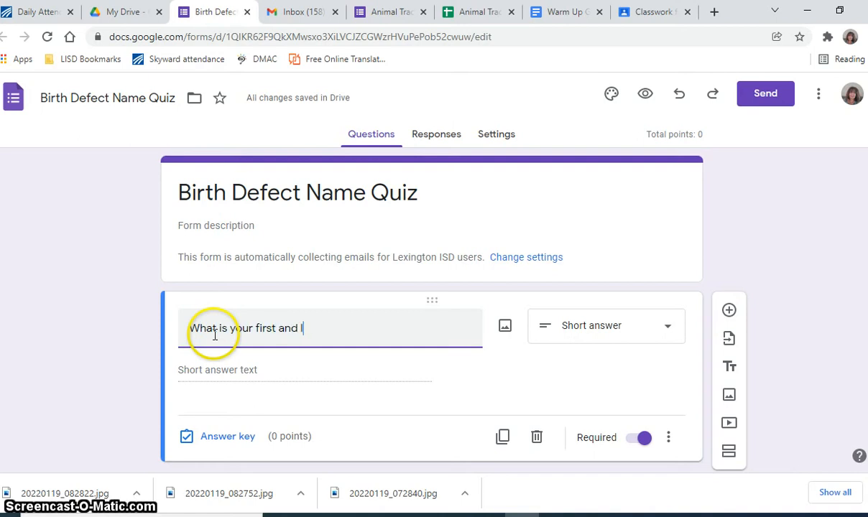
text(ast name)
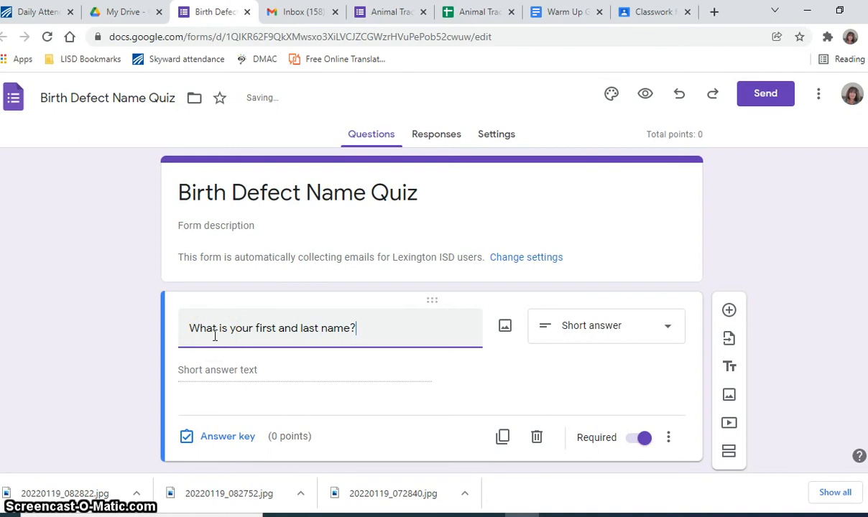
text(?)
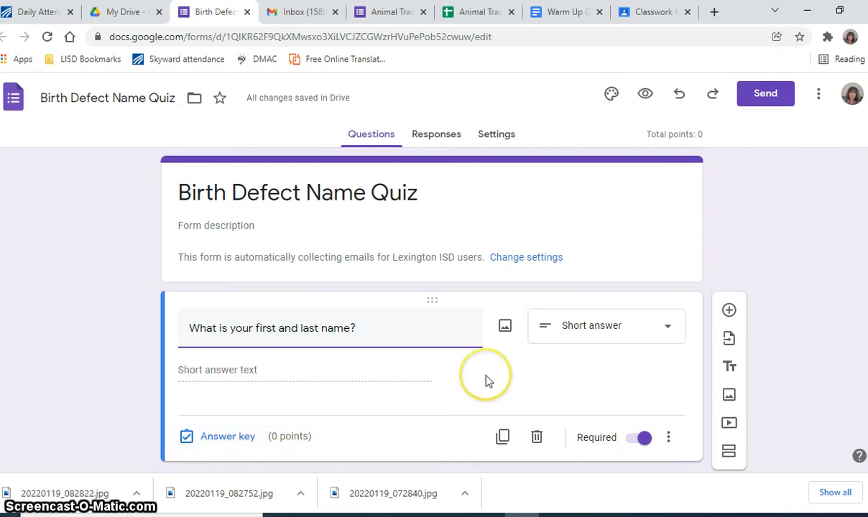
Add a multiple choice question below the name question and give it four answer options, keeping the placeholder labels
scroll(486, 381, down, 1)
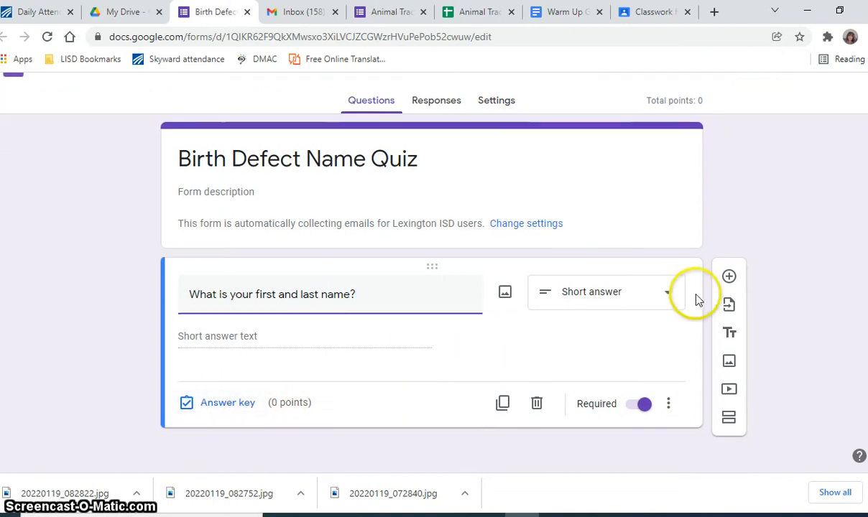
click(730, 278)
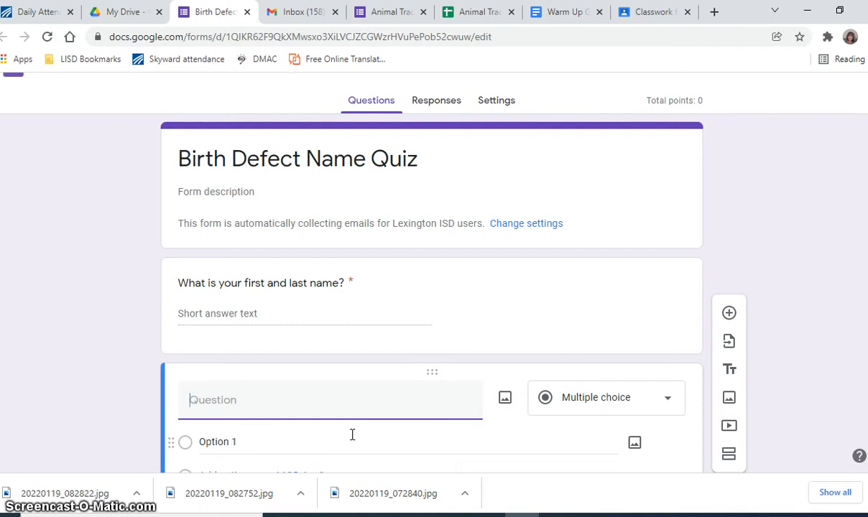
click(612, 397)
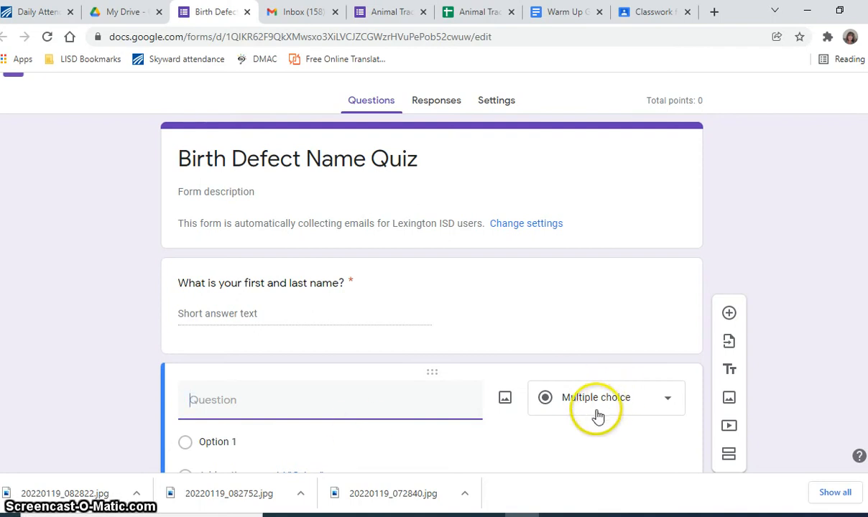
scroll(257, 350, down, 2)
click(221, 312)
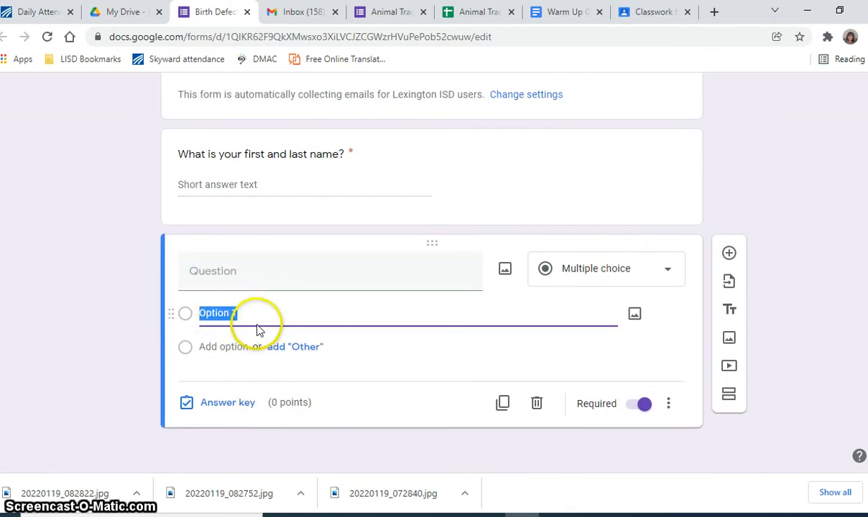
click(224, 348)
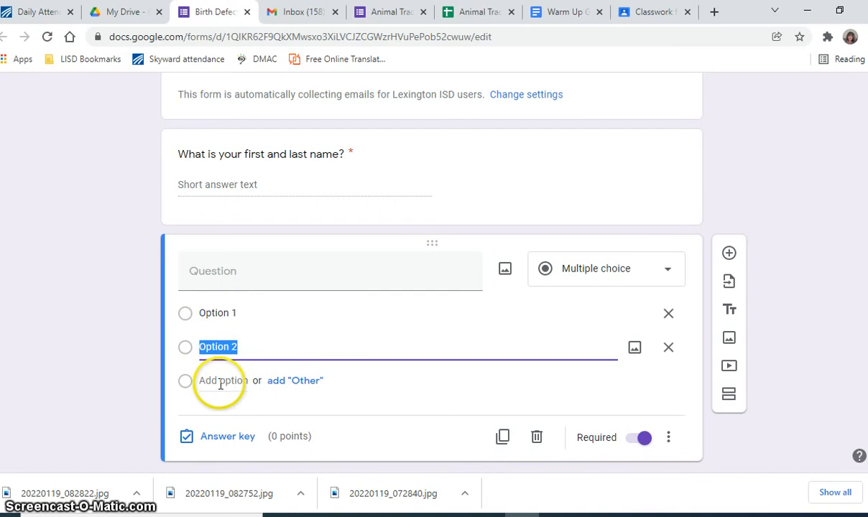
click(223, 379)
click(224, 415)
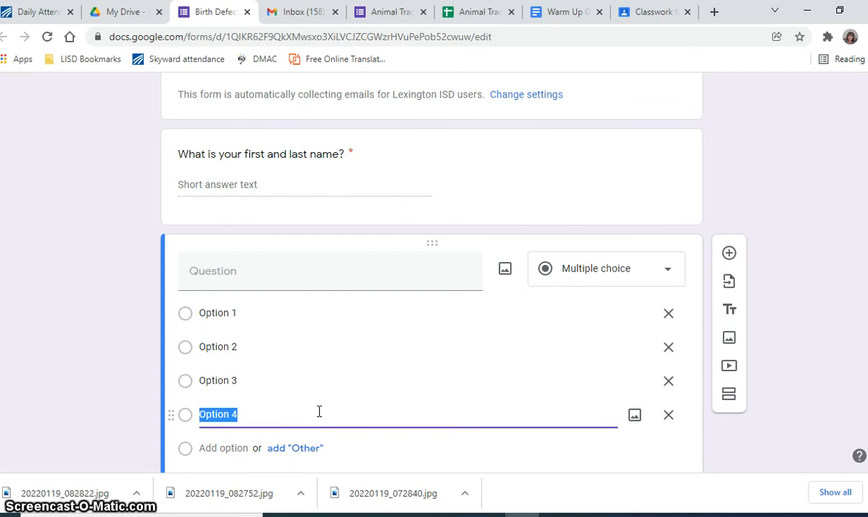
Set the multiple choice question's answer key to 20 points with Option 2 as the correct answer
scroll(319, 411, down, 1)
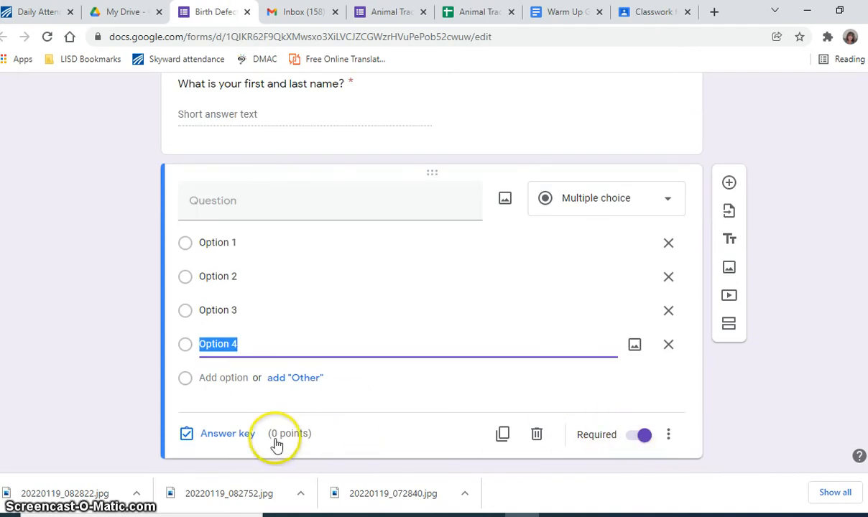
click(227, 434)
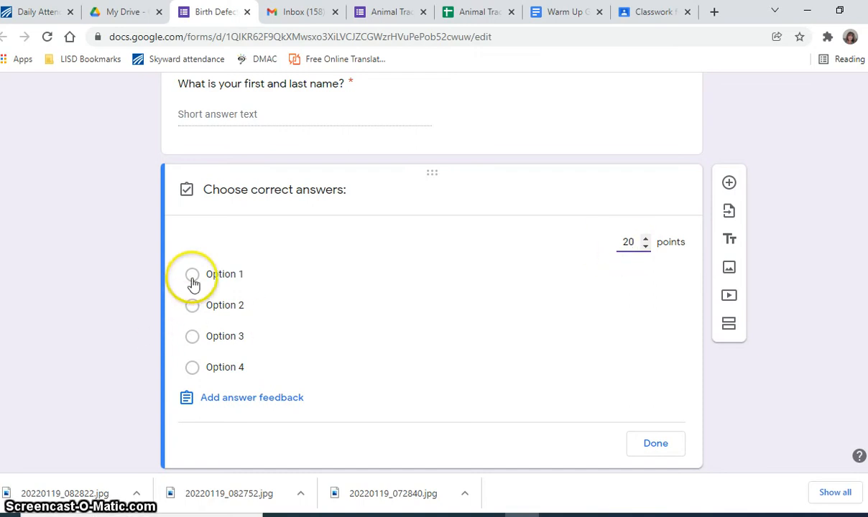
click(191, 307)
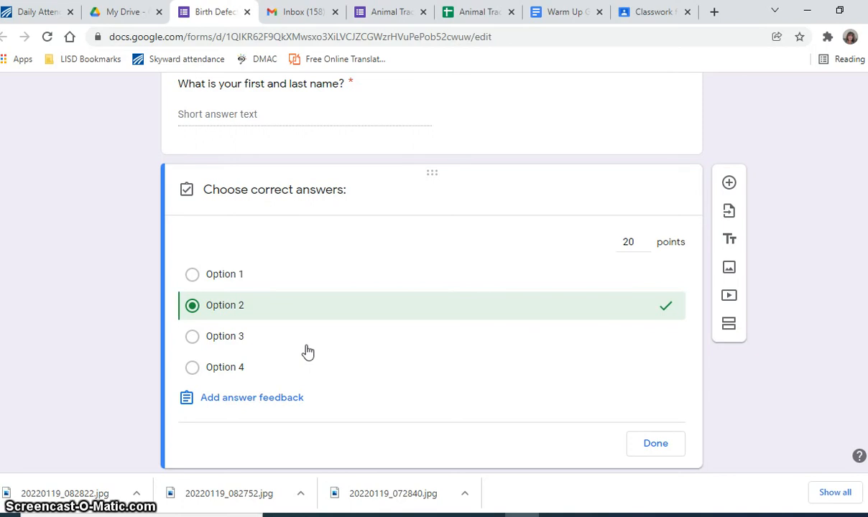
click(649, 443)
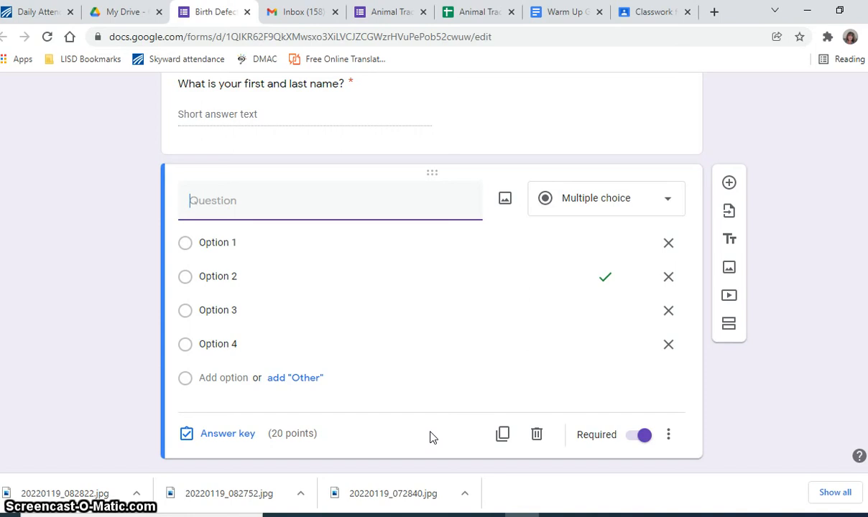
Add another question below the four-option one, keep it as multiple choice, and give it two answer options
click(728, 182)
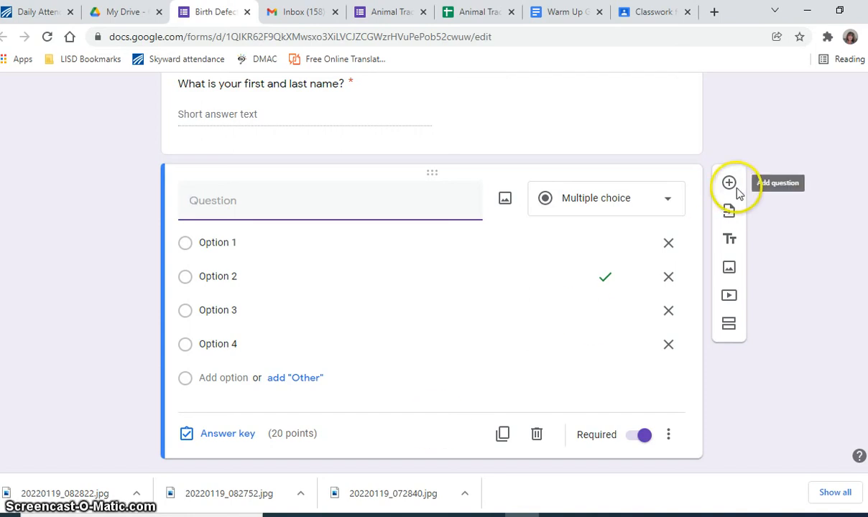
scroll(422, 316, down, 1)
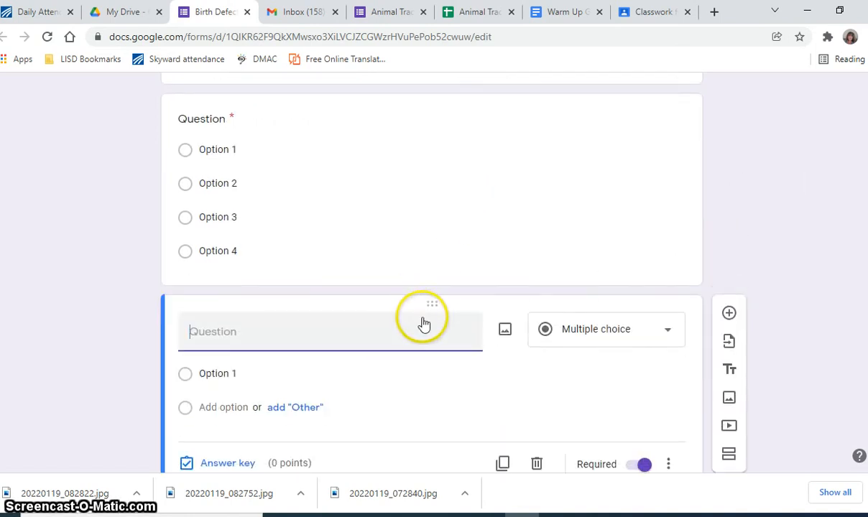
click(596, 337)
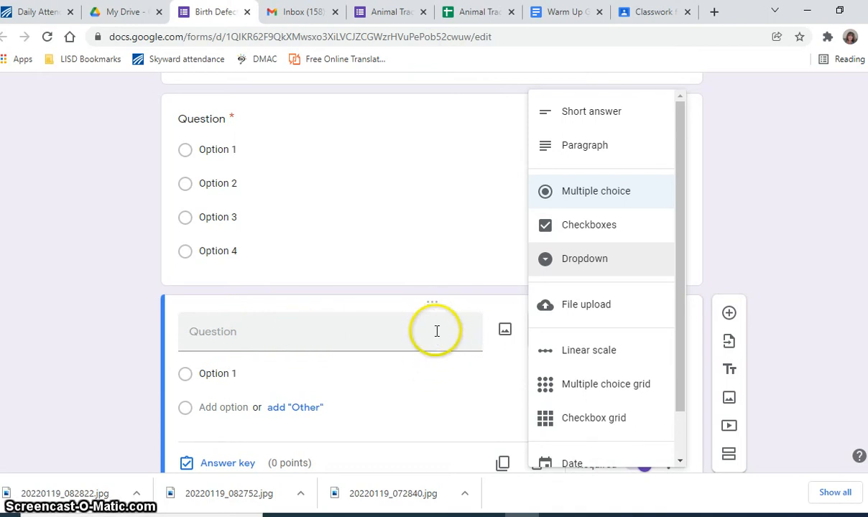
click(216, 370)
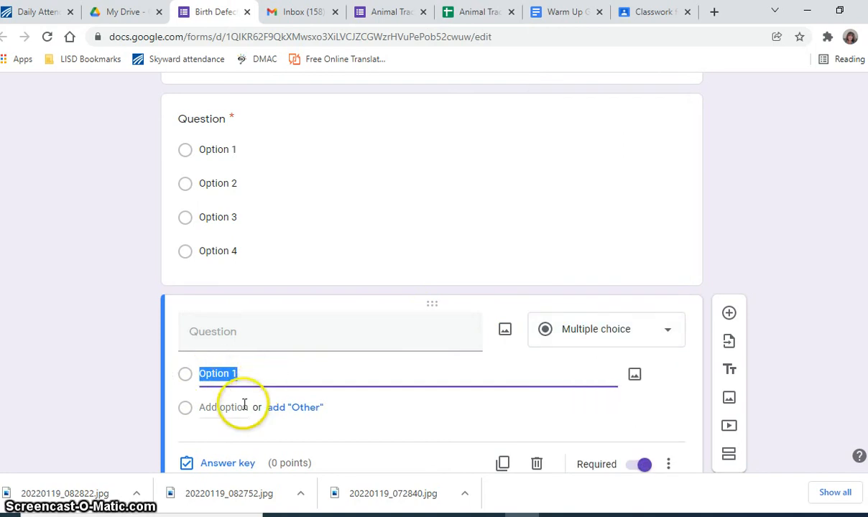
click(244, 406)
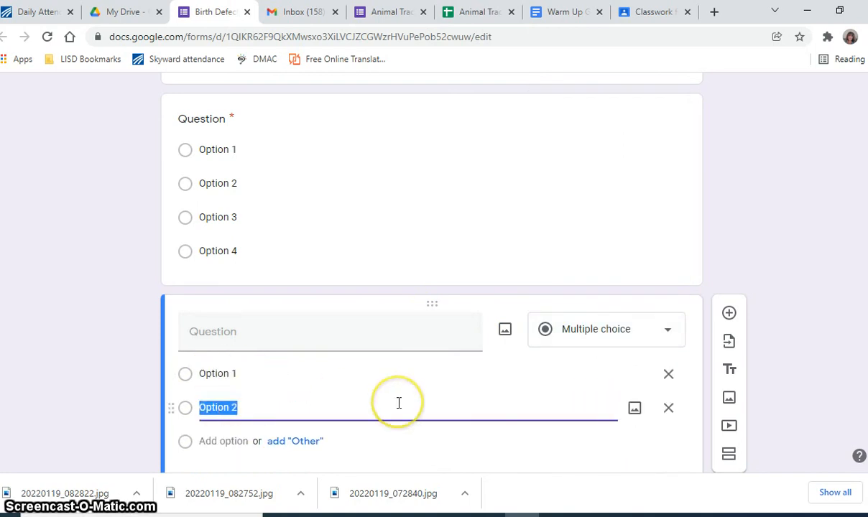
Review the form's quiz settings for grade release, respondent visibility and default points, plus how responses are collected and protected
scroll(403, 397, up, 5)
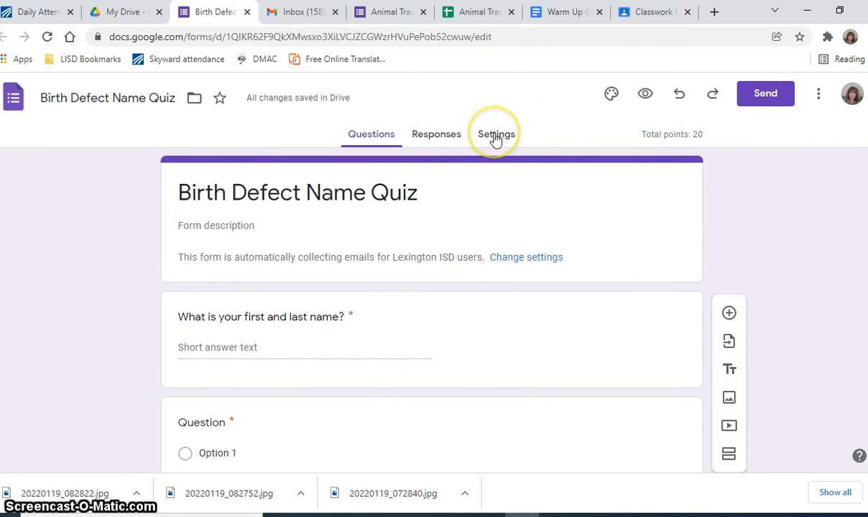
click(495, 137)
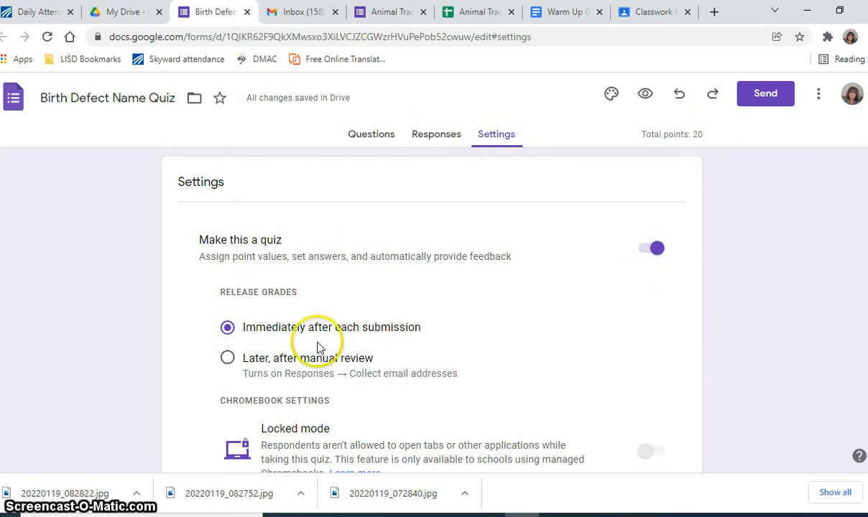
scroll(278, 343, down, 1)
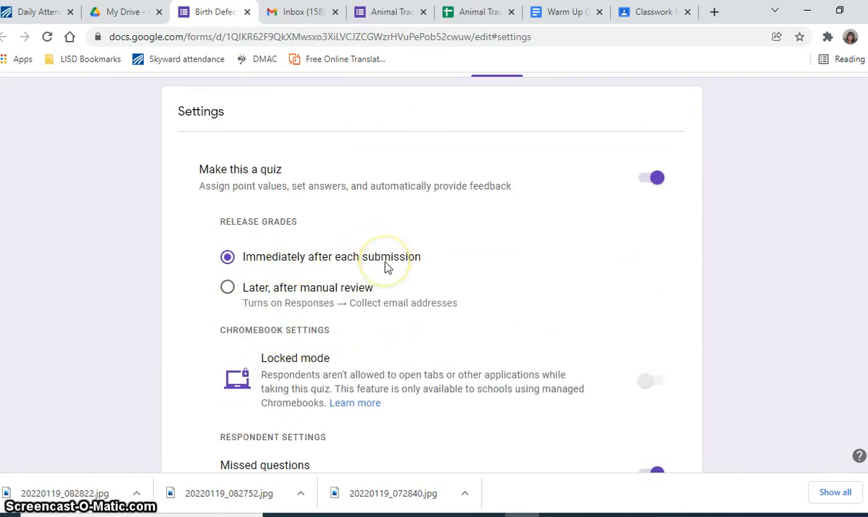
scroll(401, 335, down, 1)
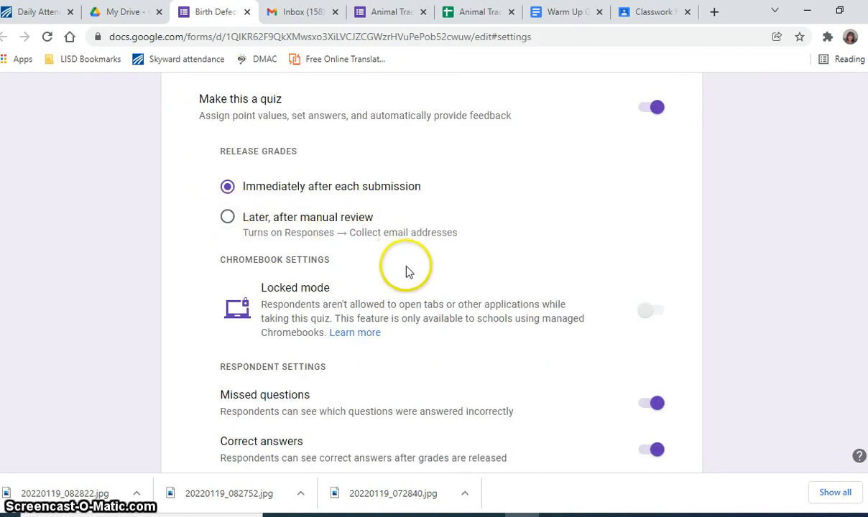
scroll(461, 334, down, 1)
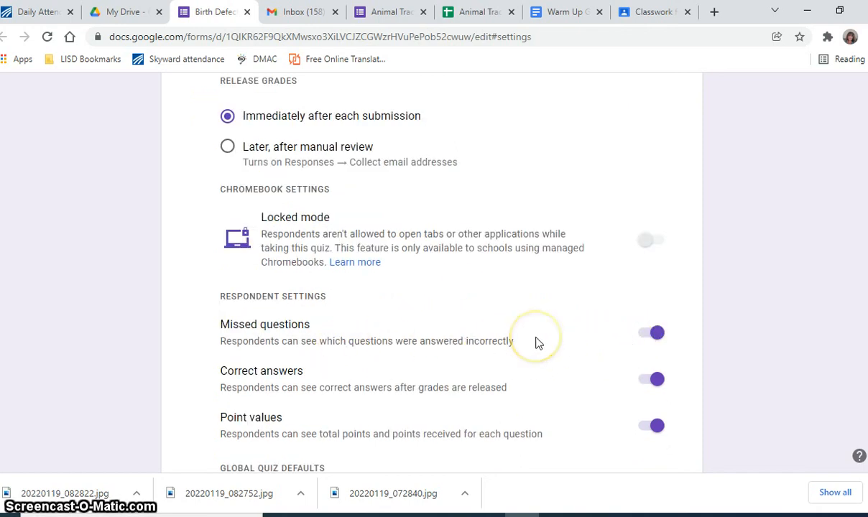
scroll(538, 343, down, 2)
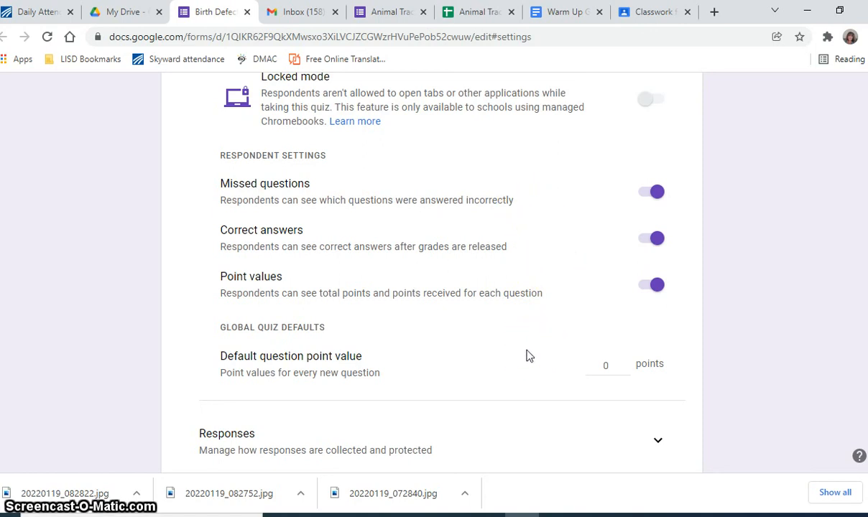
scroll(528, 356, down, 3)
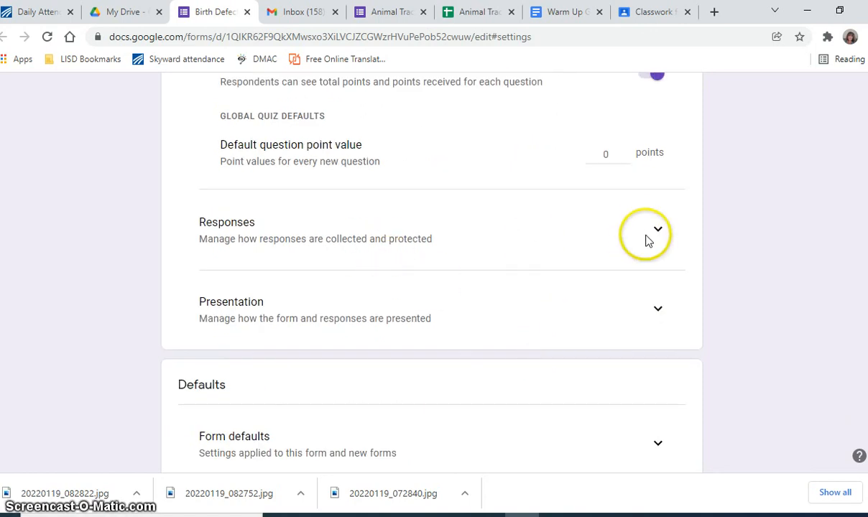
click(655, 233)
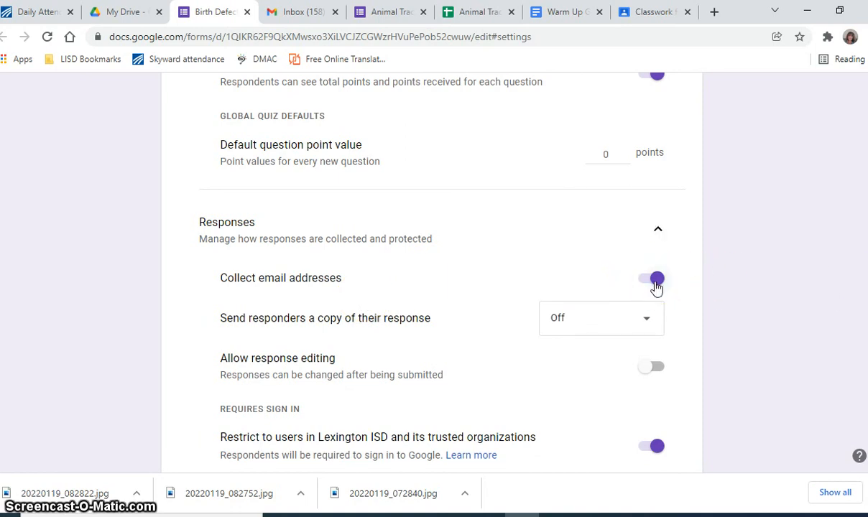
scroll(481, 329, down, 2)
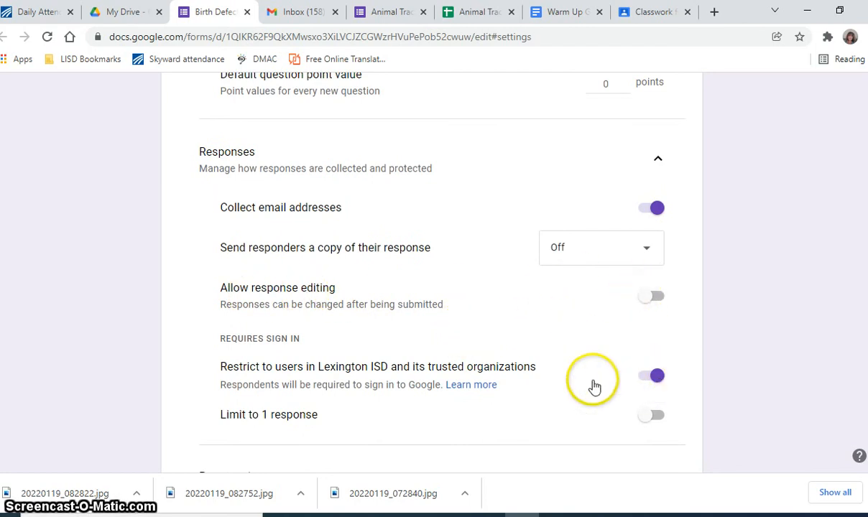
scroll(567, 382, down, 1)
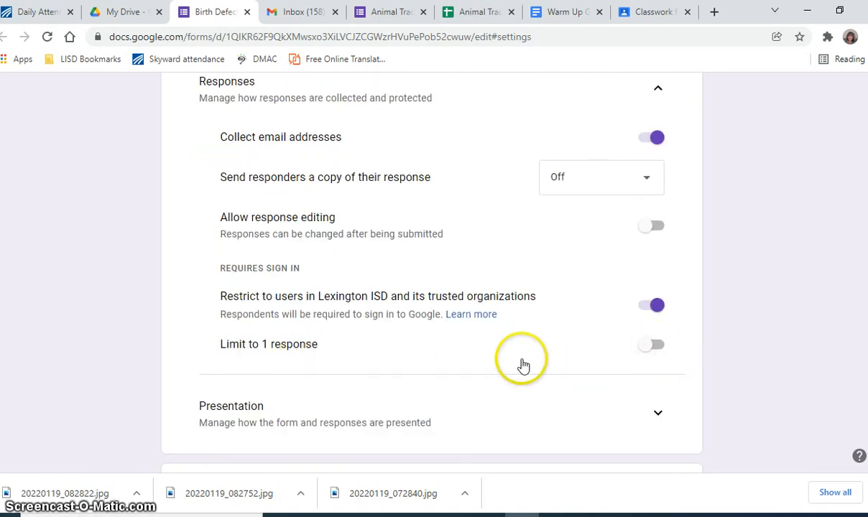
scroll(523, 365, down, 1)
In the form's presentation settings, enable the progress bar and disable the link to submit another response
click(658, 342)
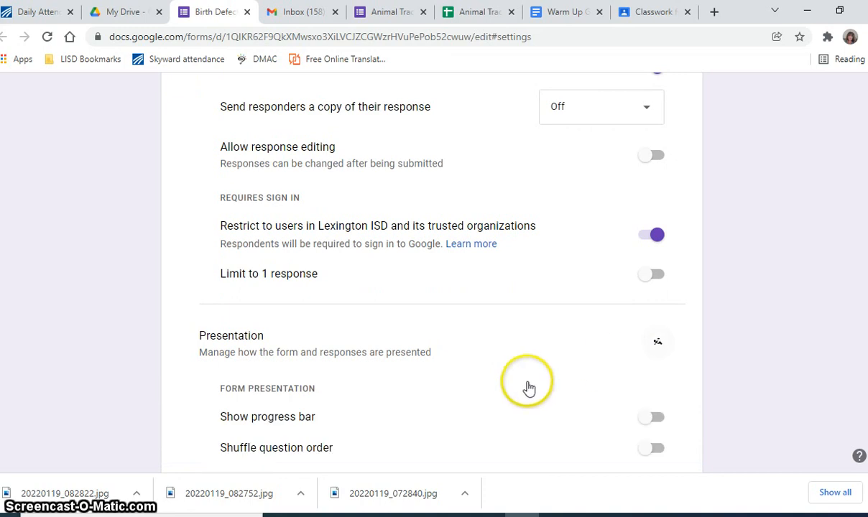
scroll(523, 386, down, 1)
click(663, 346)
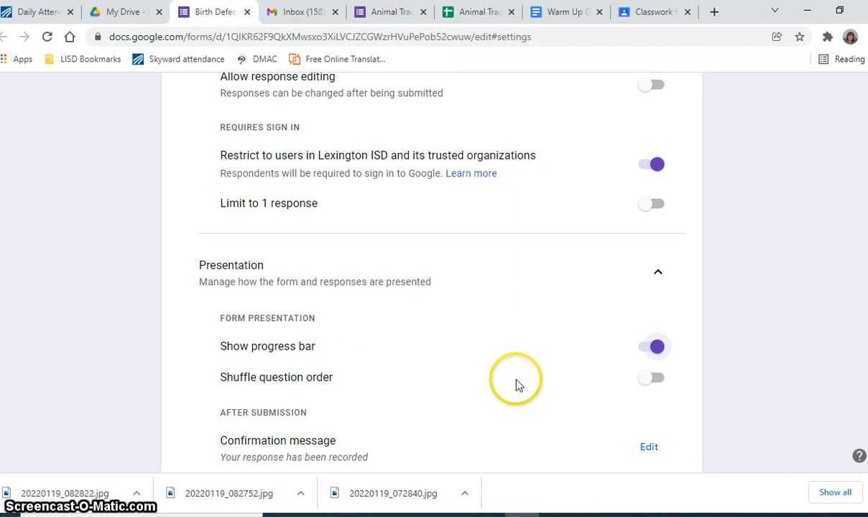
scroll(518, 386, down, 1)
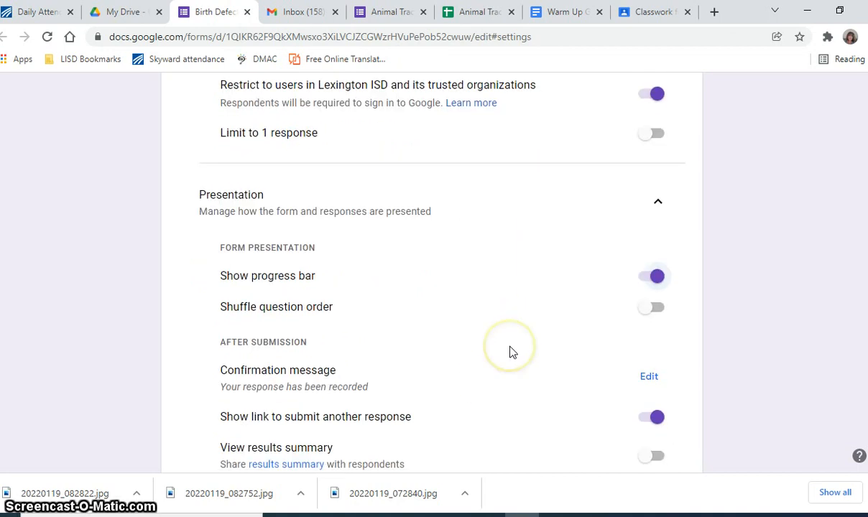
scroll(509, 350, down, 1)
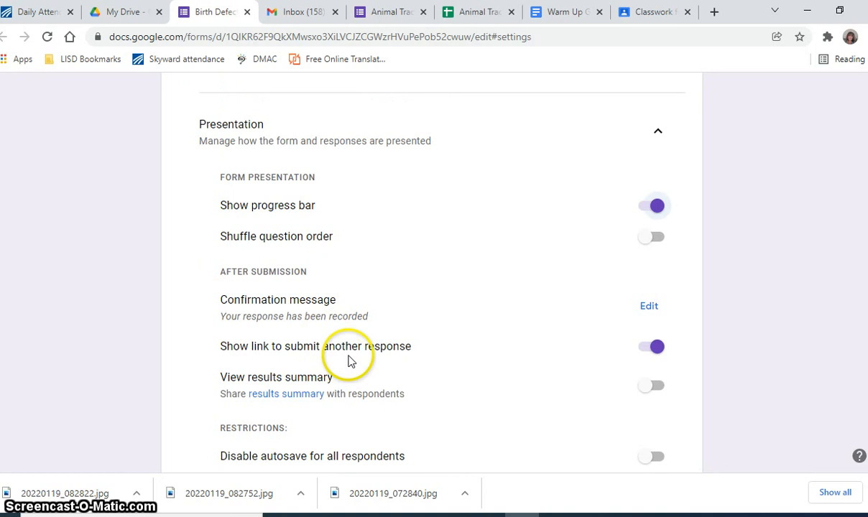
click(642, 356)
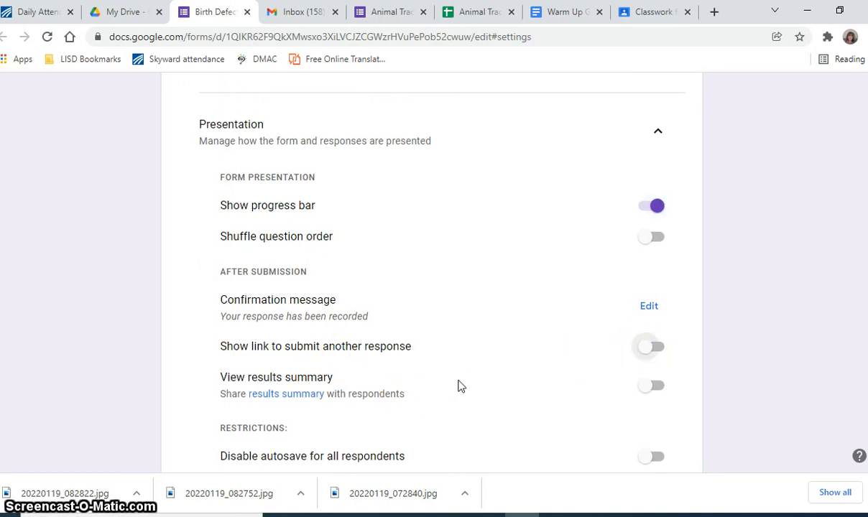
scroll(460, 385, down, 2)
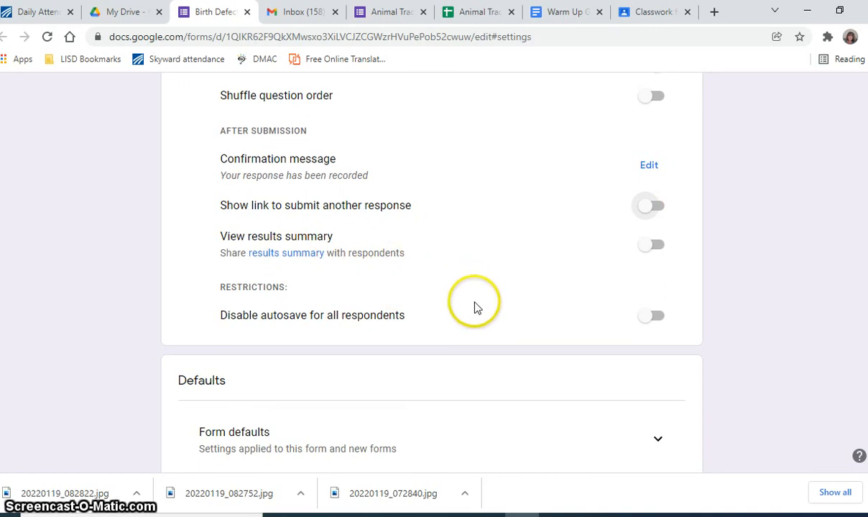
scroll(504, 347, down, 2)
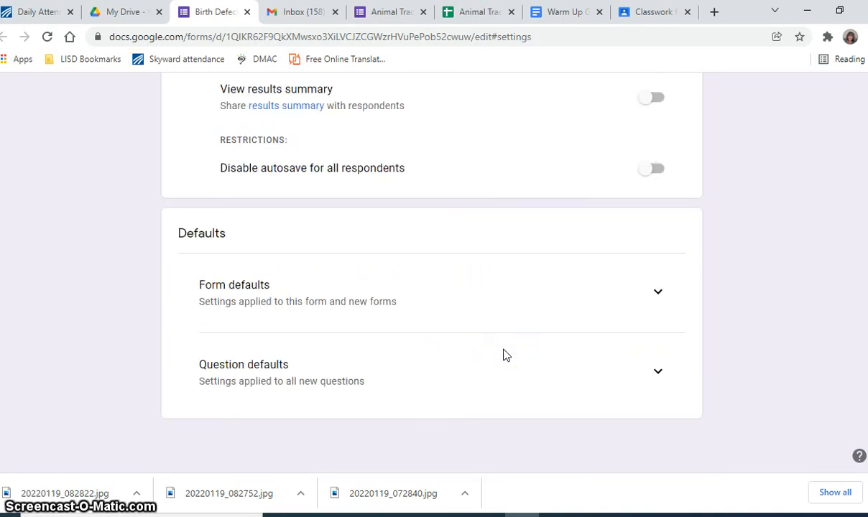
Generate a shortened share link for the quiz form and copy it
scroll(504, 354, up, 15)
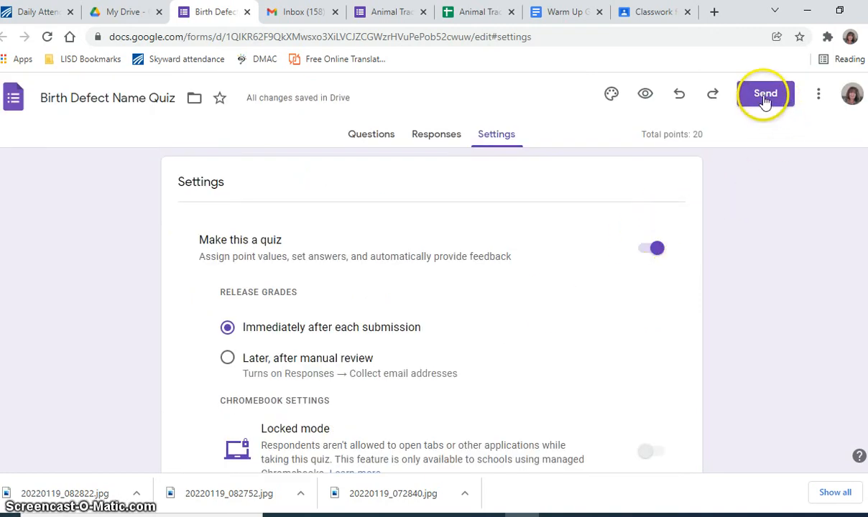
click(765, 97)
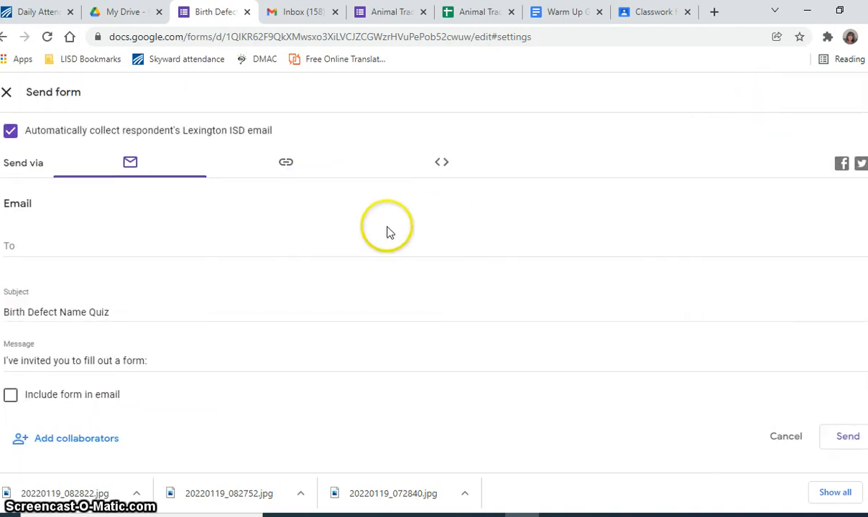
click(284, 173)
click(11, 253)
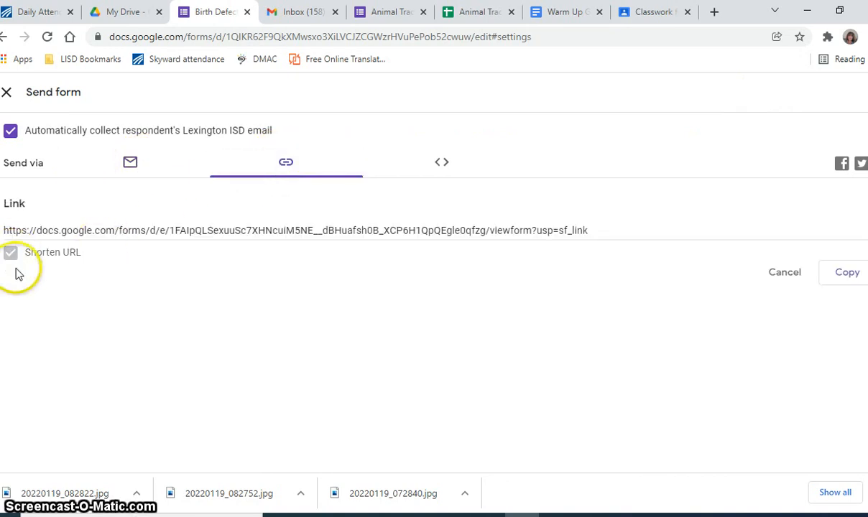
click(838, 273)
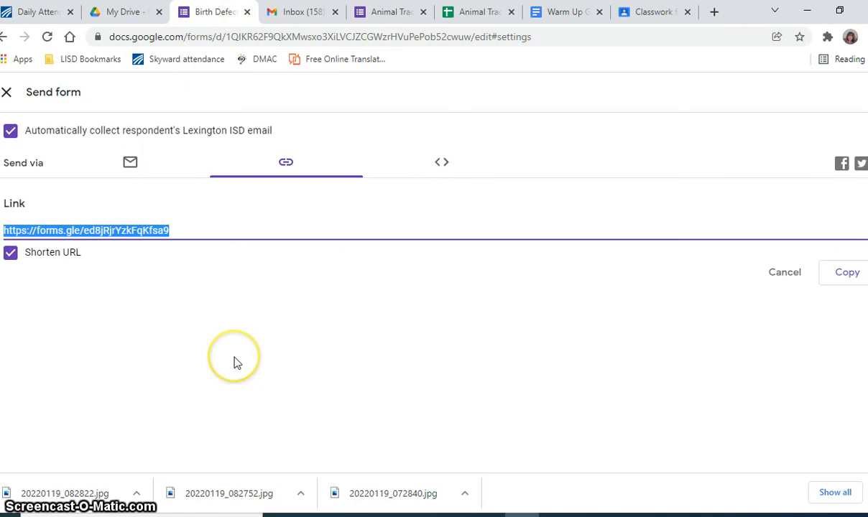
Switch to the Google Classroom classwork page and open the scheduled 1/19 five-question birth defect quiz assignment under January 19
click(629, 22)
scroll(532, 226, up, 6)
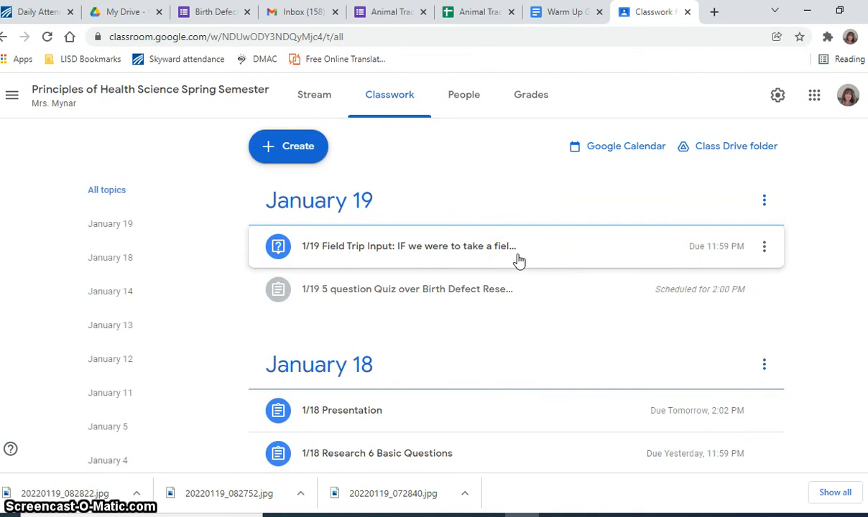
click(487, 302)
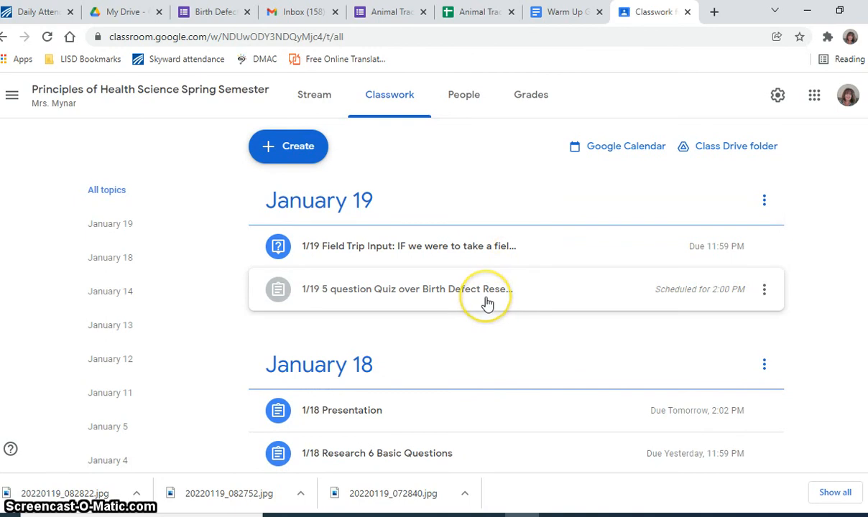